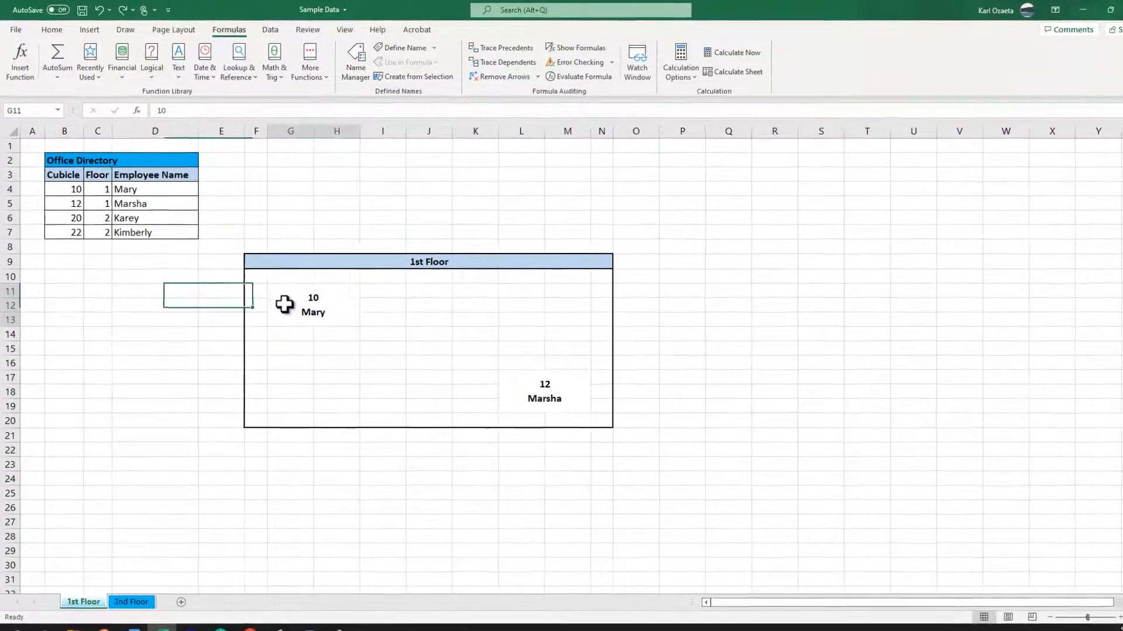
# Give the merged cubicle 10 cell at G11 on the 1st Floor plan a defined name matching its occupant's first name.
pyautogui.click(277, 297)
pyautogui.click(39, 122)
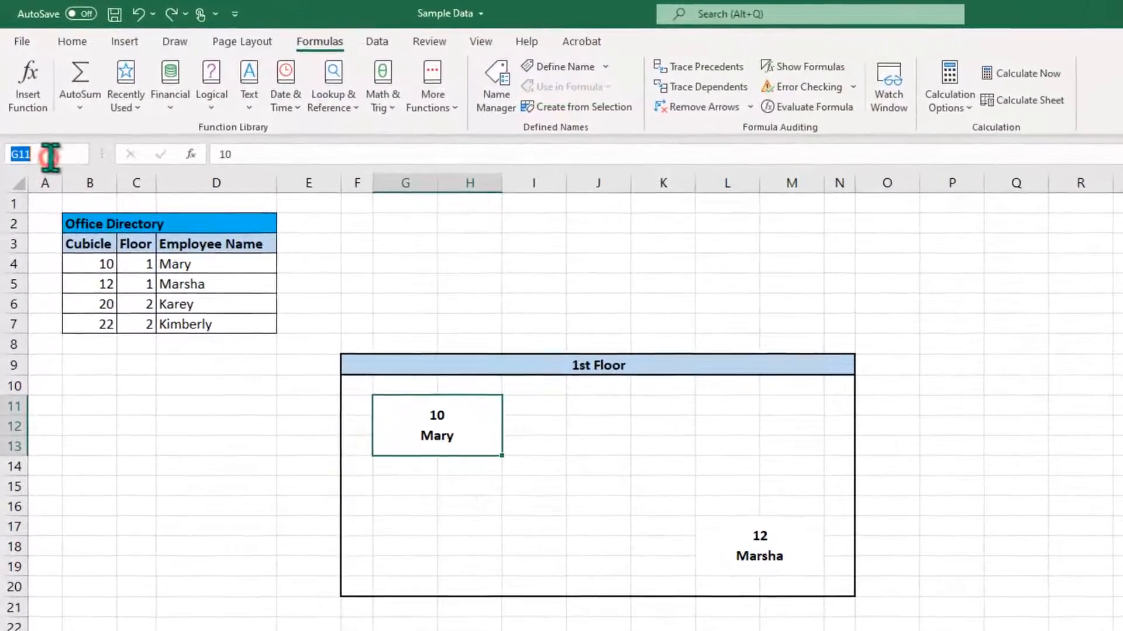
pyautogui.write('Mary')
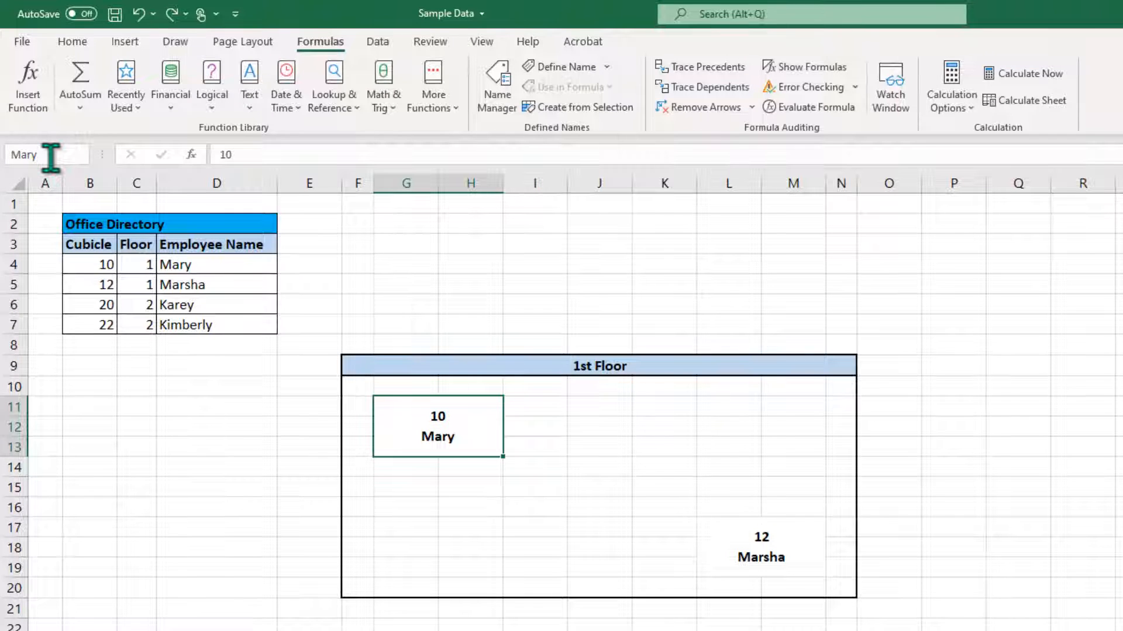
pyautogui.press('Return')
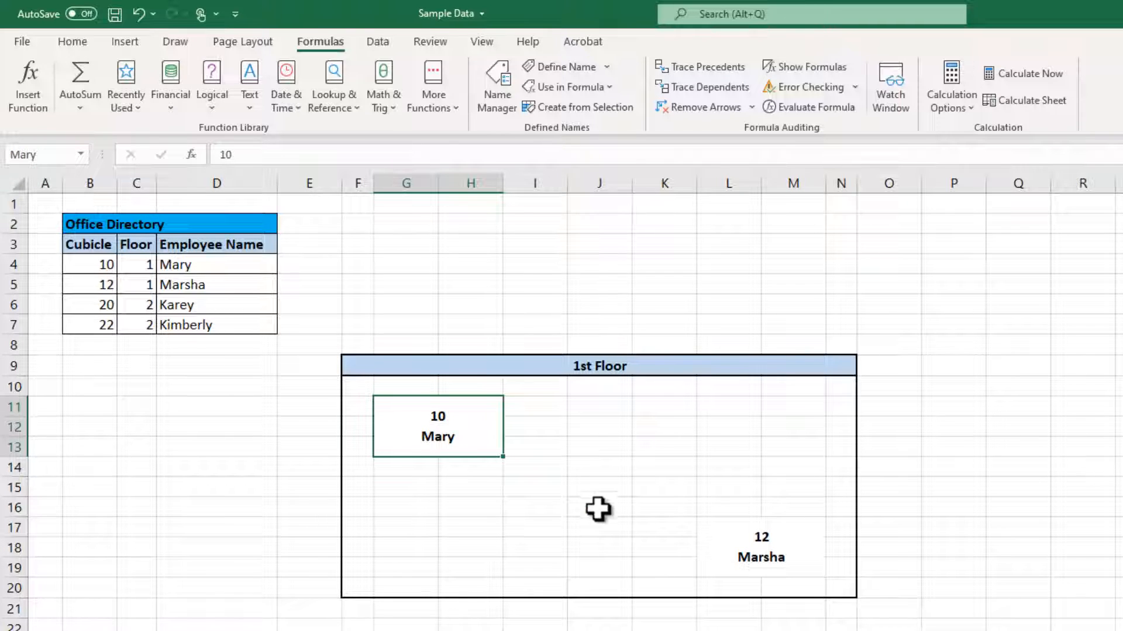
# Give the merged cubicle 12 cell at L17 on the 1st Floor plan a defined name matching its occupant's first name.
pyautogui.click(707, 531)
pyautogui.click(45, 155)
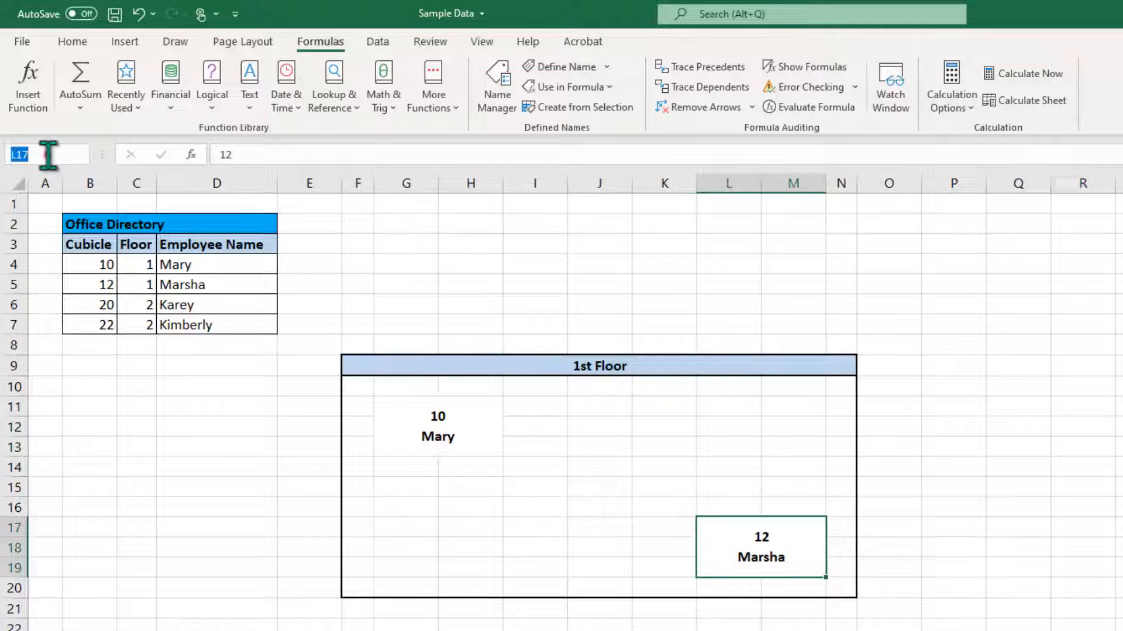
pyautogui.write('Marsha')
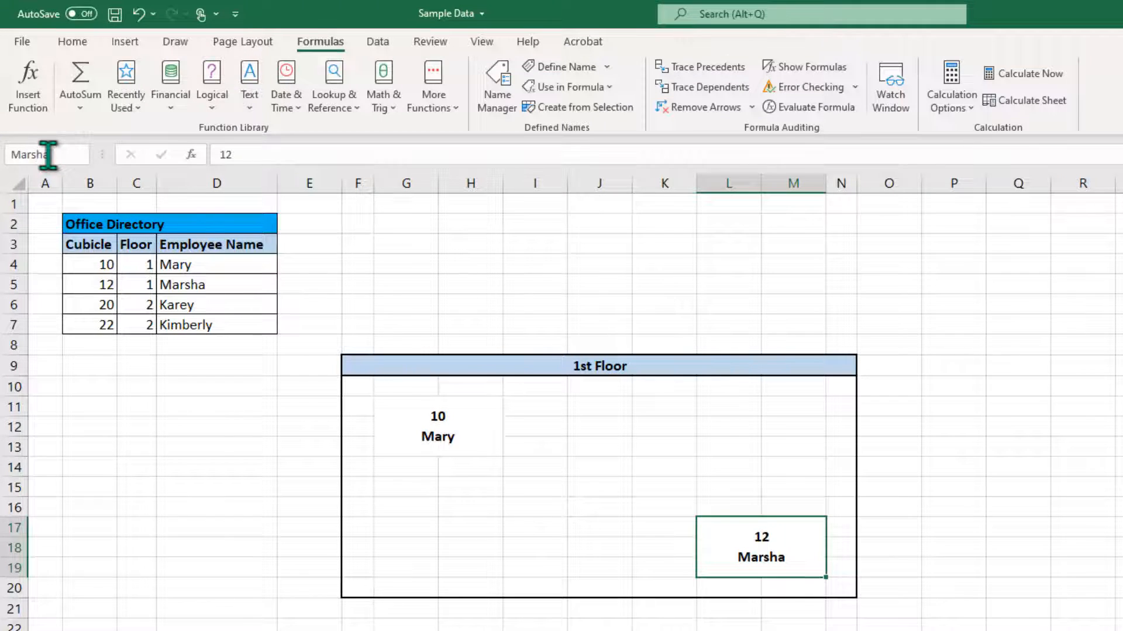
pyautogui.press('Return')
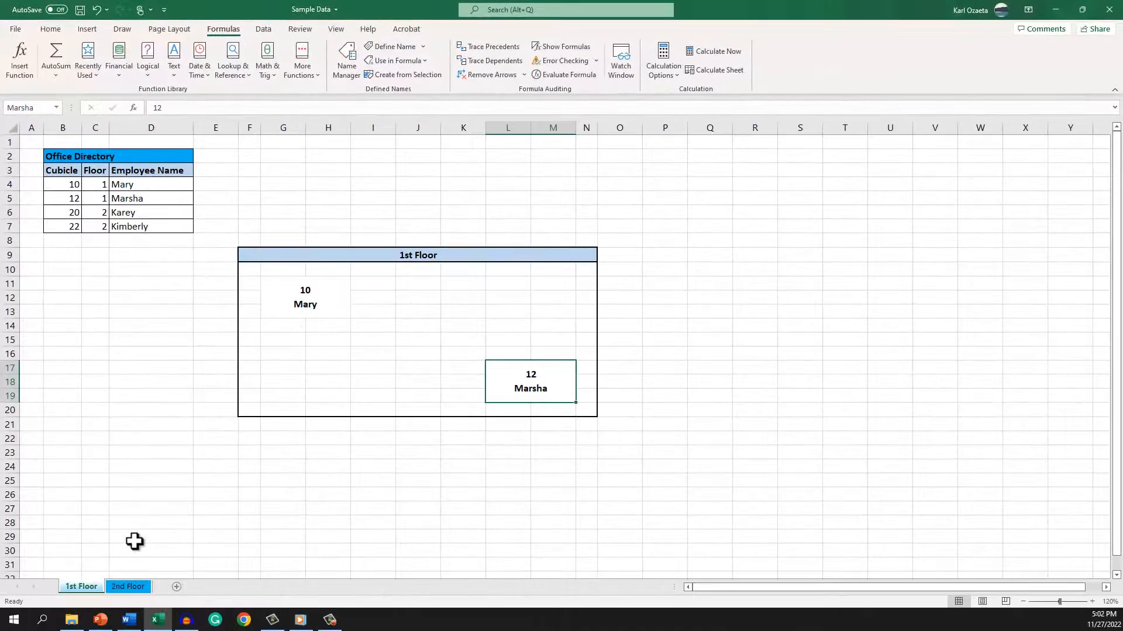
# On the 2nd Floor sheet, name the merged cubicle 20 cell at G17 after its occupant's first name.
pyautogui.click(127, 587)
pyautogui.click(294, 398)
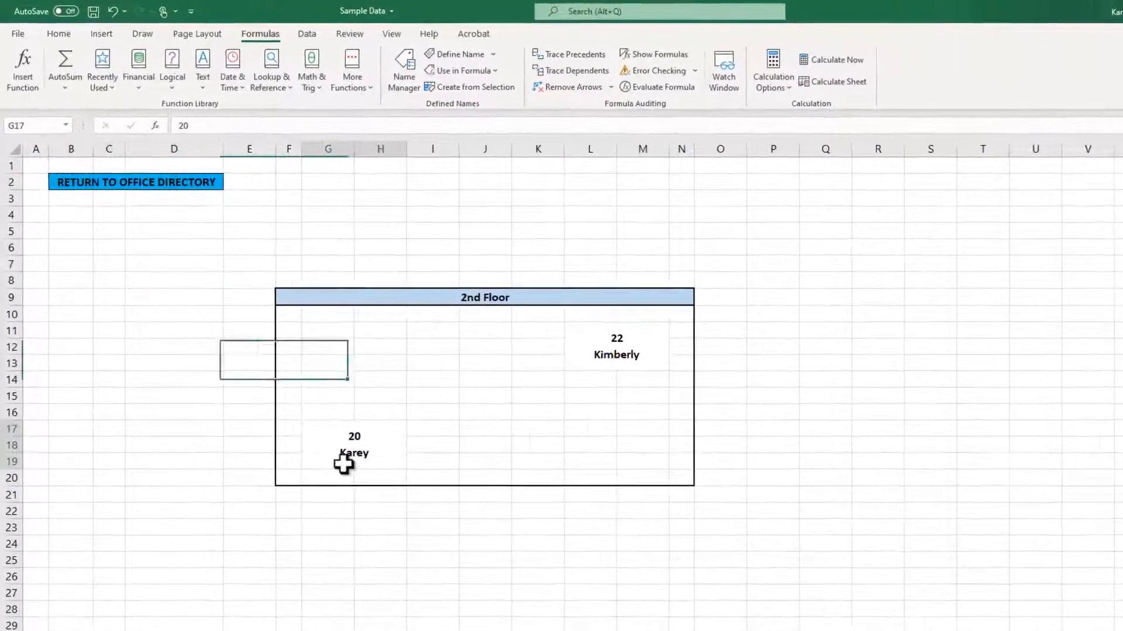
pyautogui.click(44, 128)
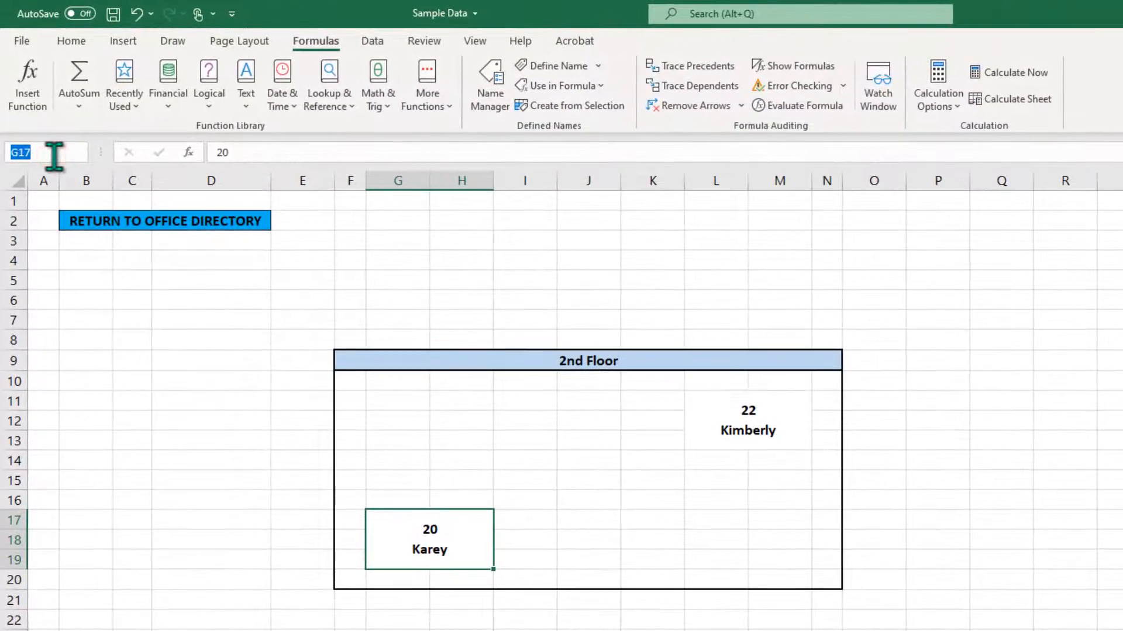
pyautogui.write('Karey')
# Name the merged cubicle 22 cell at L11 on the 2nd Floor plan after its occupant's first name.
pyautogui.click(709, 425)
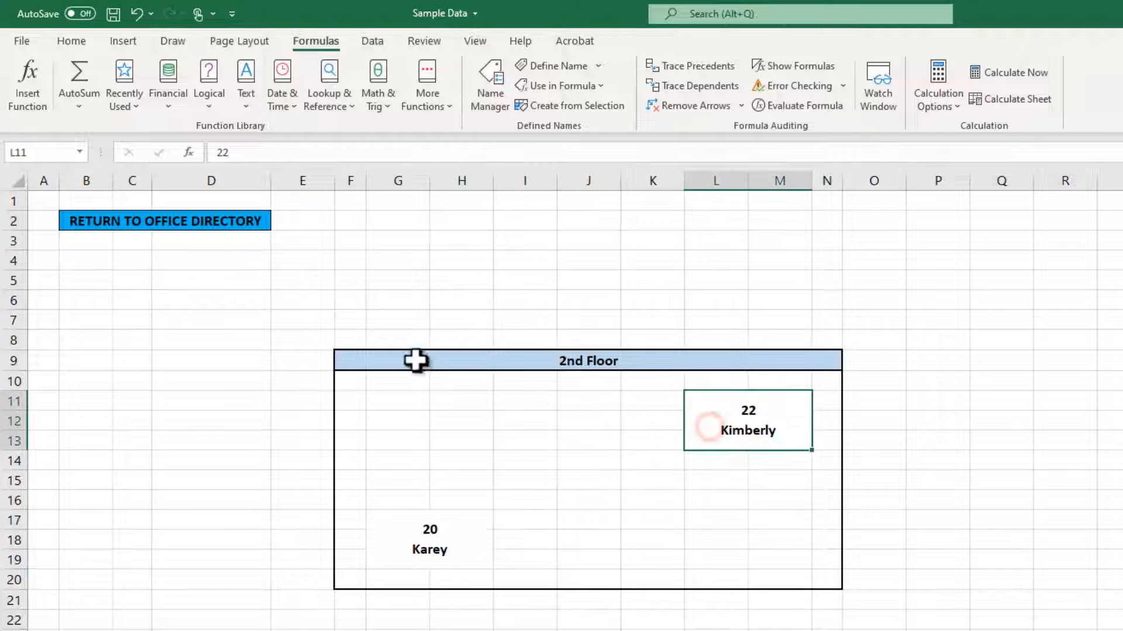
pyautogui.click(43, 152)
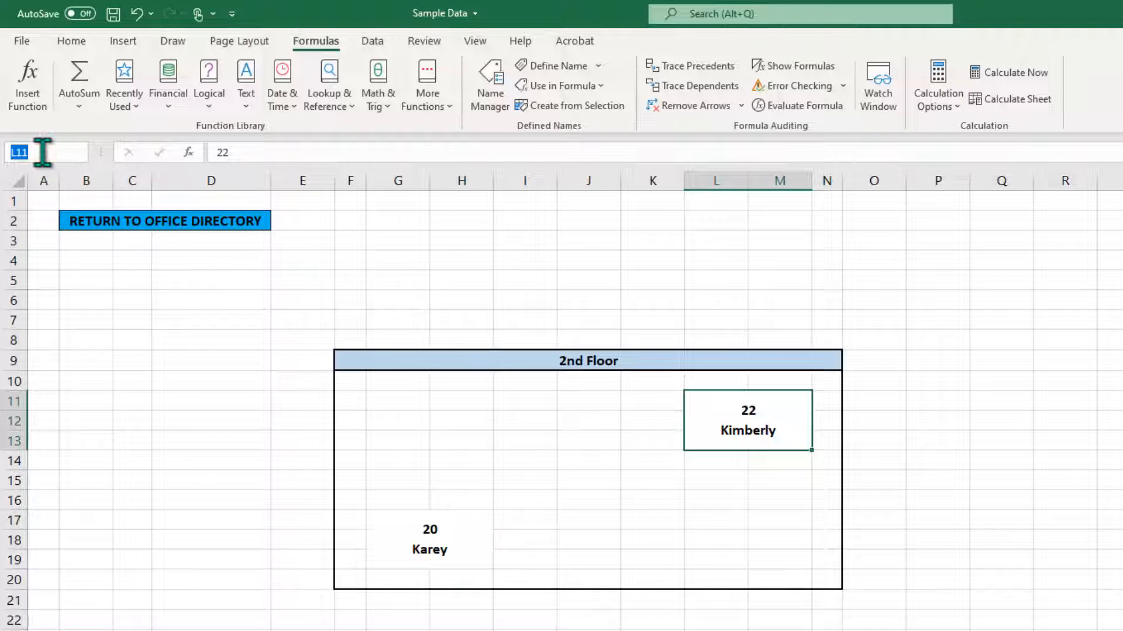
pyautogui.write('Kimberly')
pyautogui.press('Return')
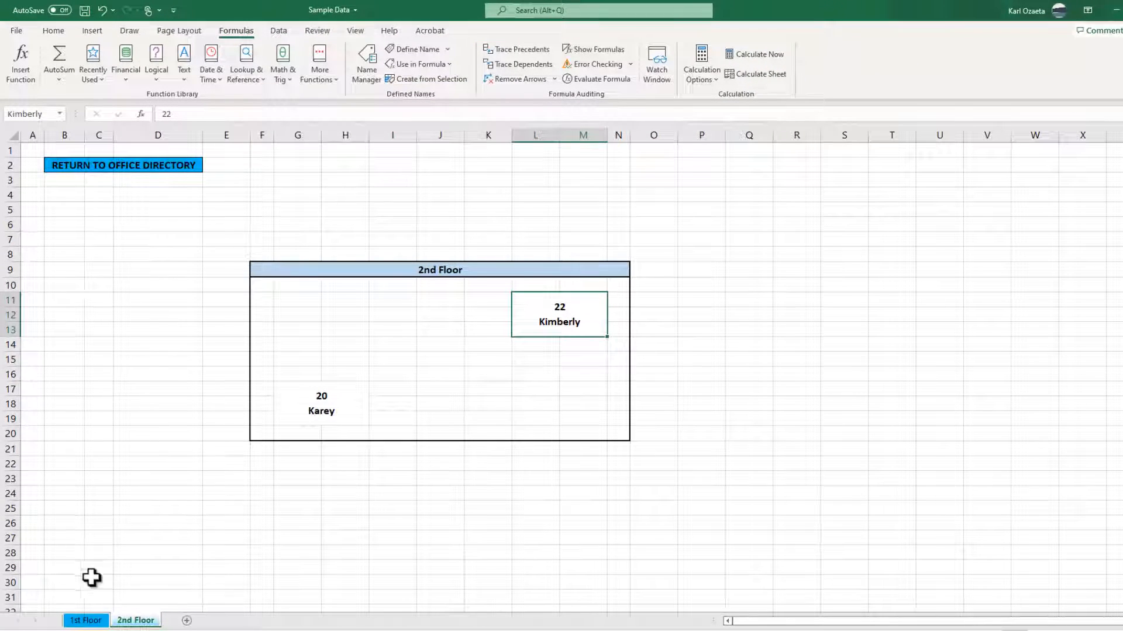
# On the 1st Floor sheet, assign the defined name Directory to the Office Directory heading in B2.
pyautogui.click(84, 621)
pyautogui.click(120, 166)
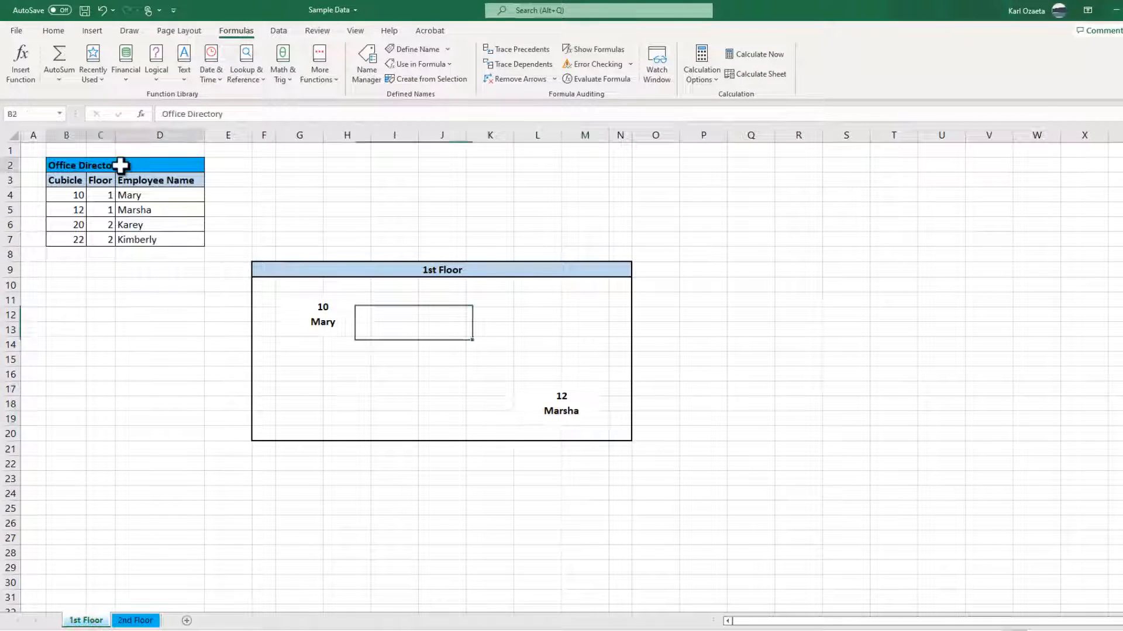
pyautogui.click(36, 111)
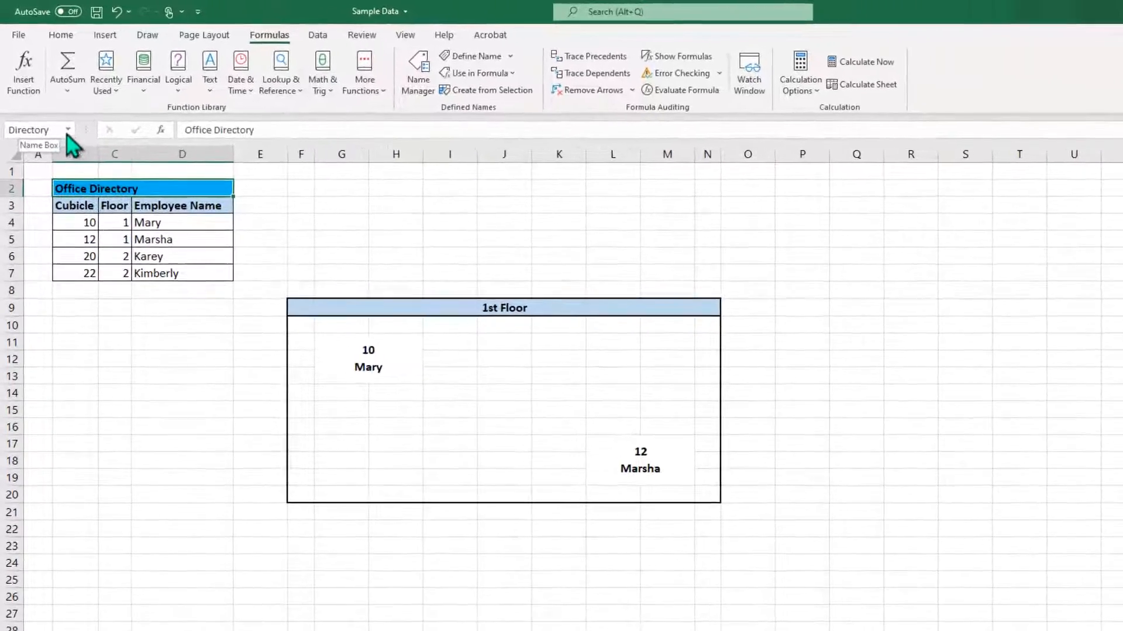
# Review the workbook's defined names and the cells they refer to, using the Name Manager for the references.
pyautogui.click(69, 134)
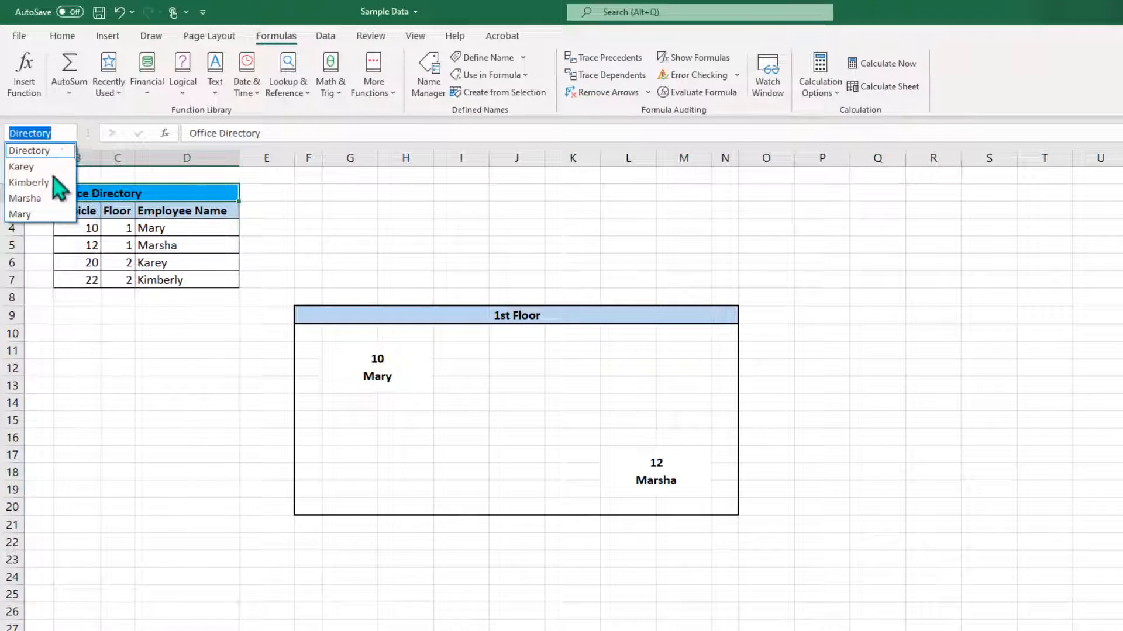
pyautogui.press('Escape')
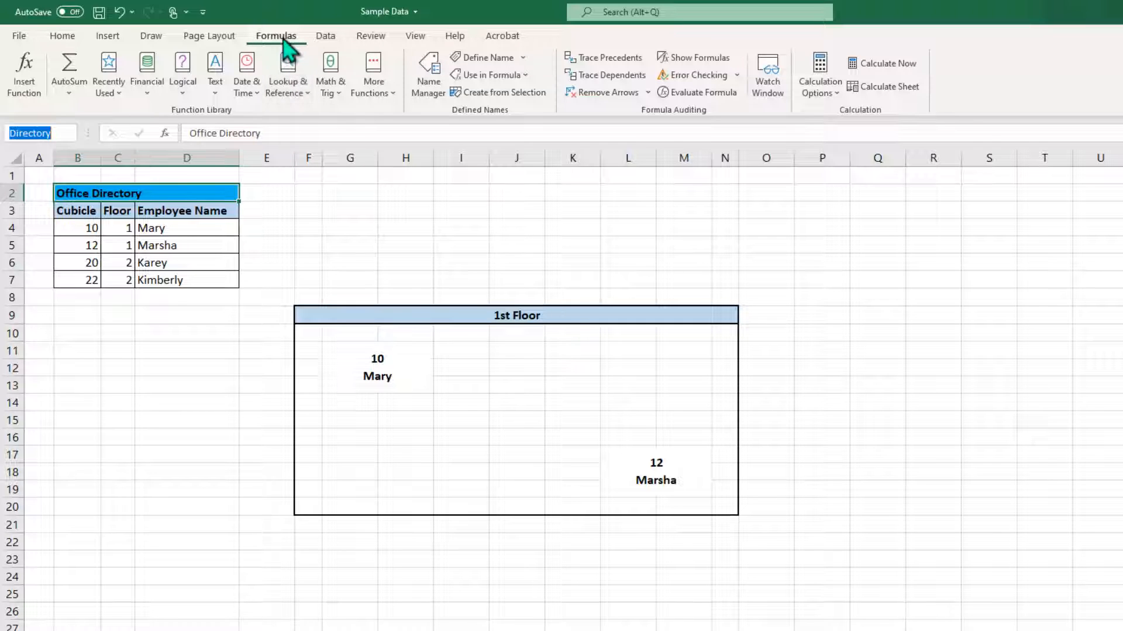
pyautogui.click(415, 73)
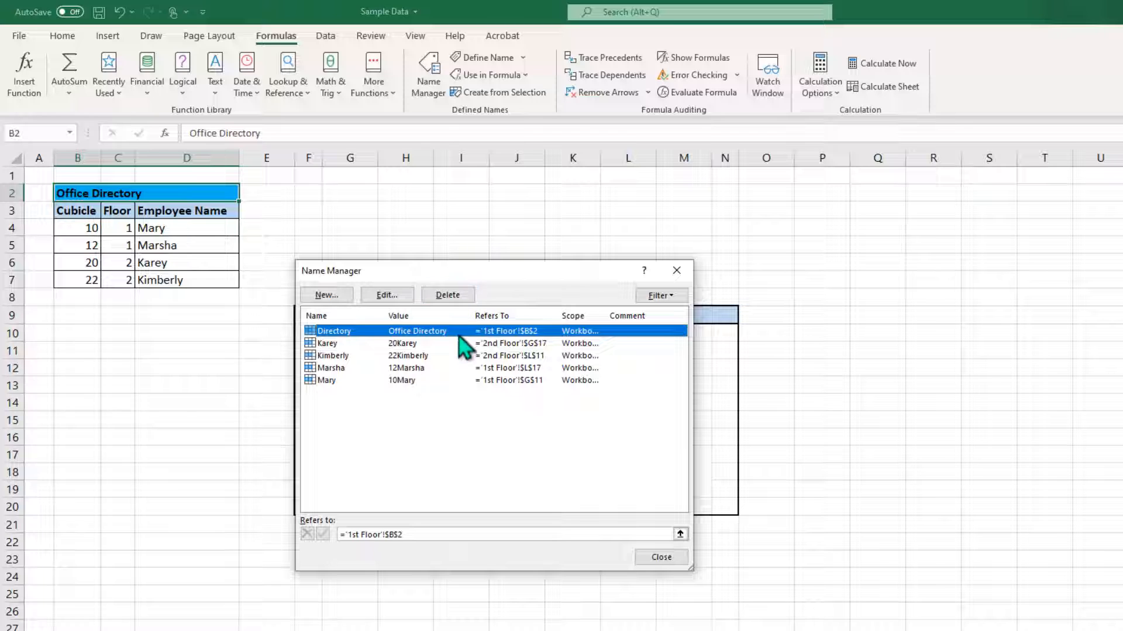
pyautogui.click(430, 358)
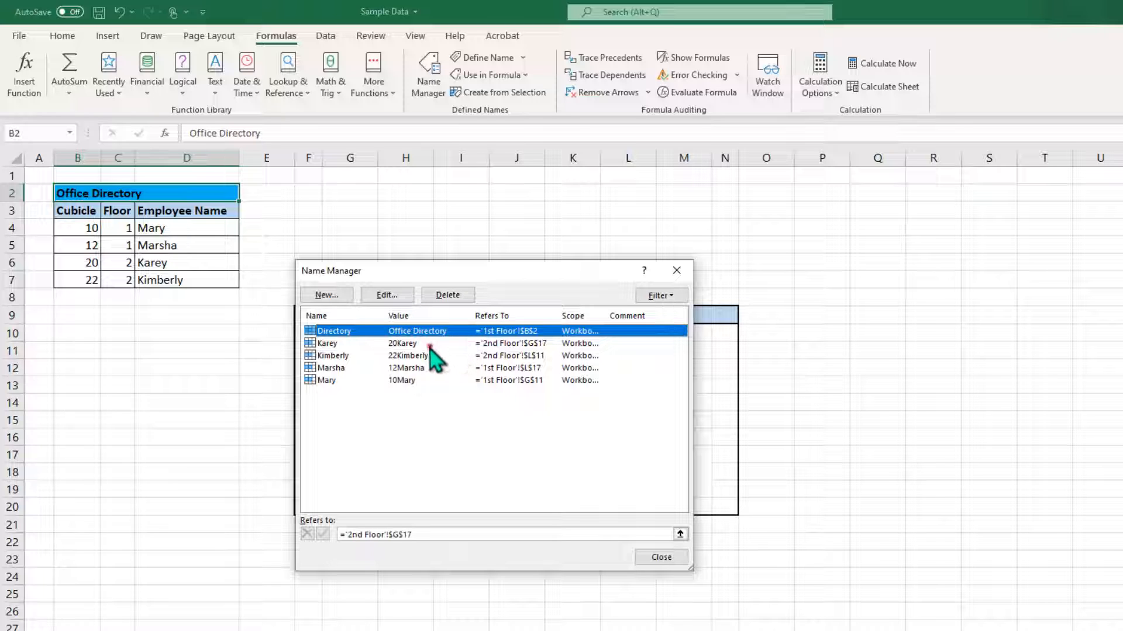
pyautogui.click(362, 369)
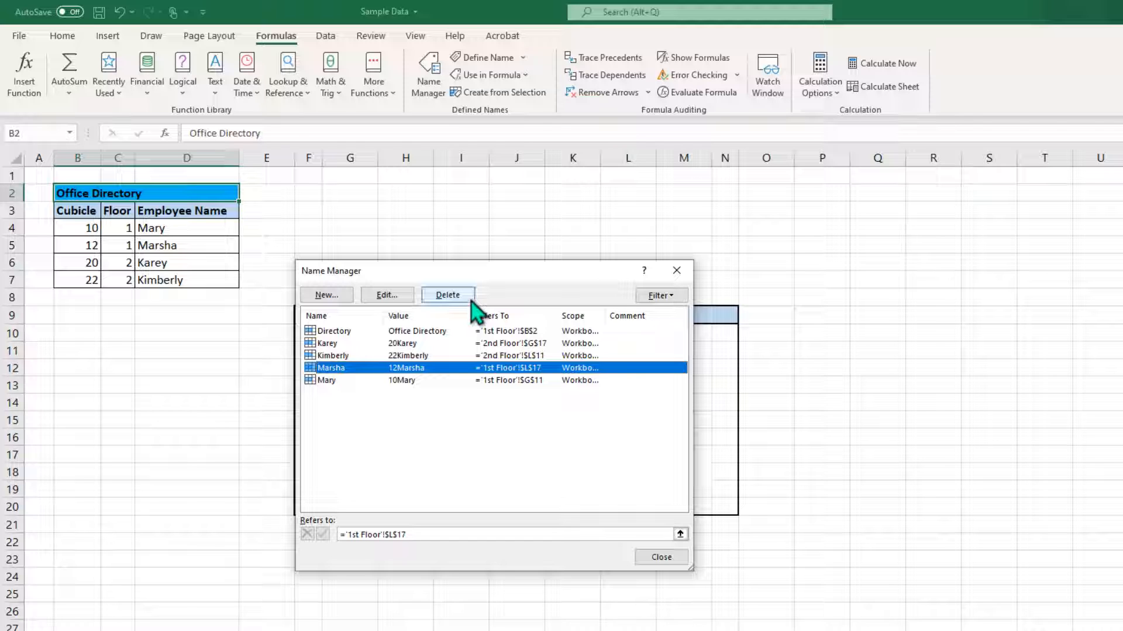
pyautogui.click(654, 553)
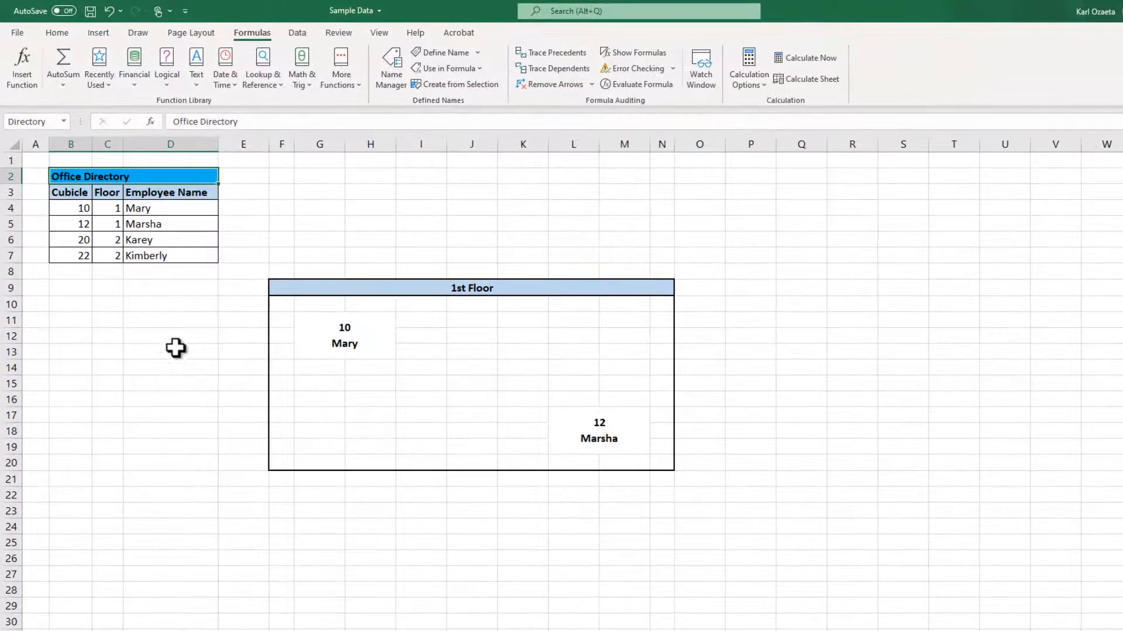
# Hyperlink cubicle number 10 in B4 to the defined name of its occupant within this document.
pyautogui.click(76, 209)
pyautogui.rightClick(75, 209)
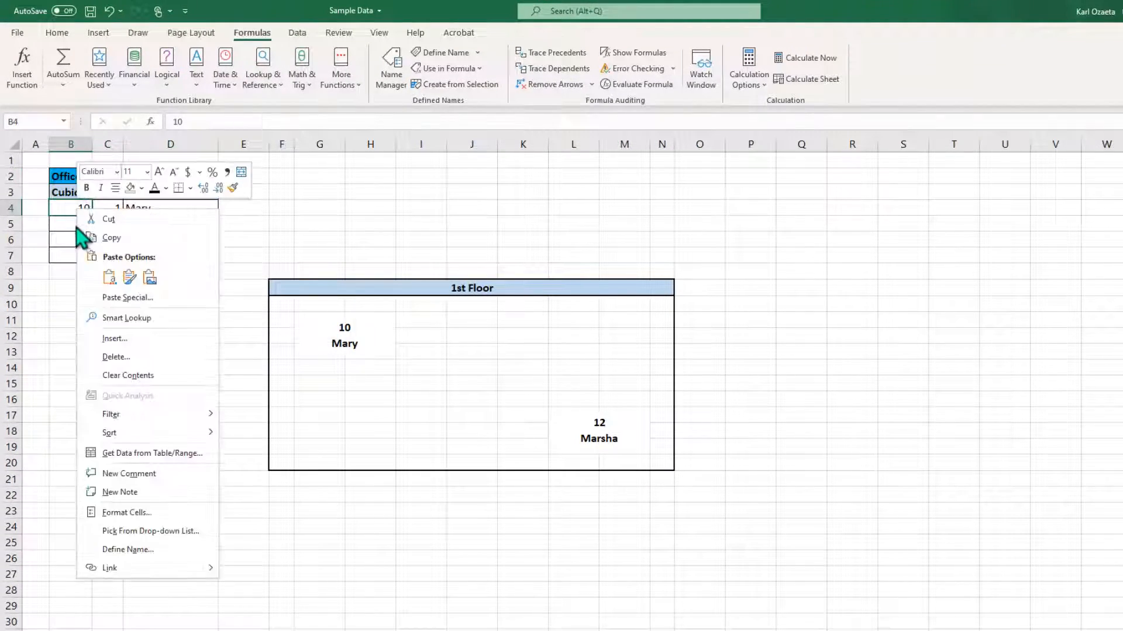
pyautogui.click(122, 567)
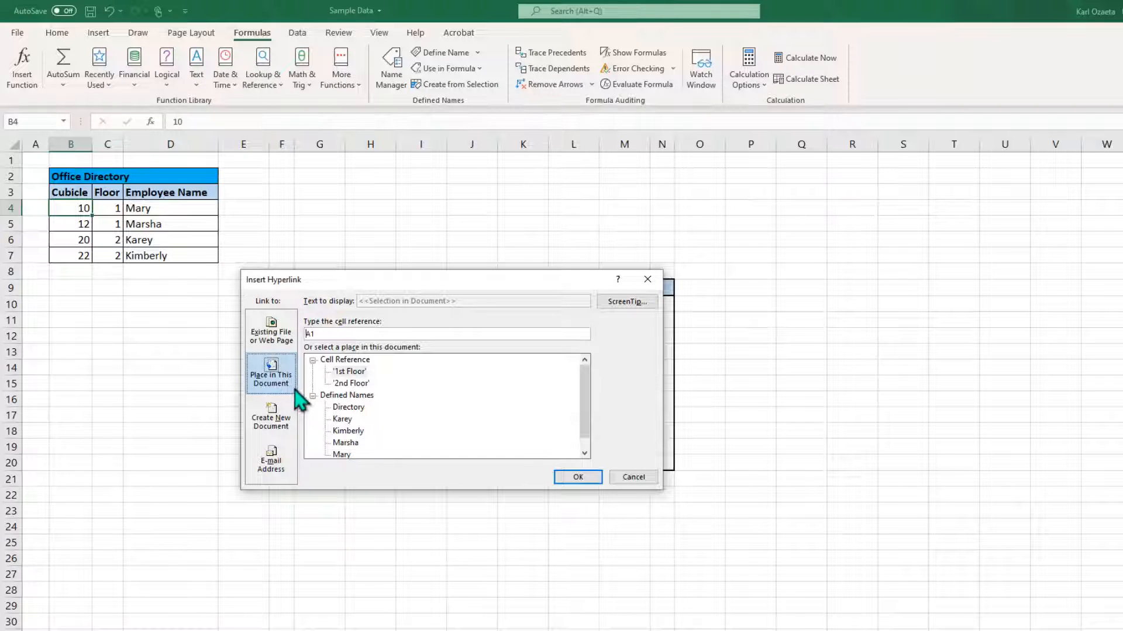
pyautogui.click(346, 456)
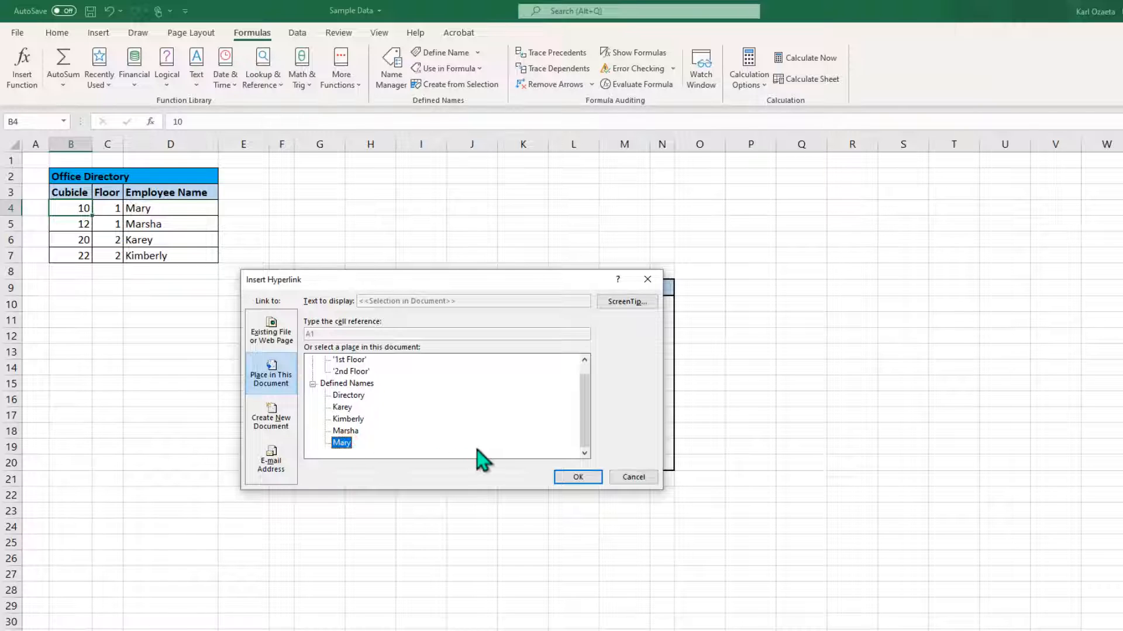
pyautogui.click(557, 476)
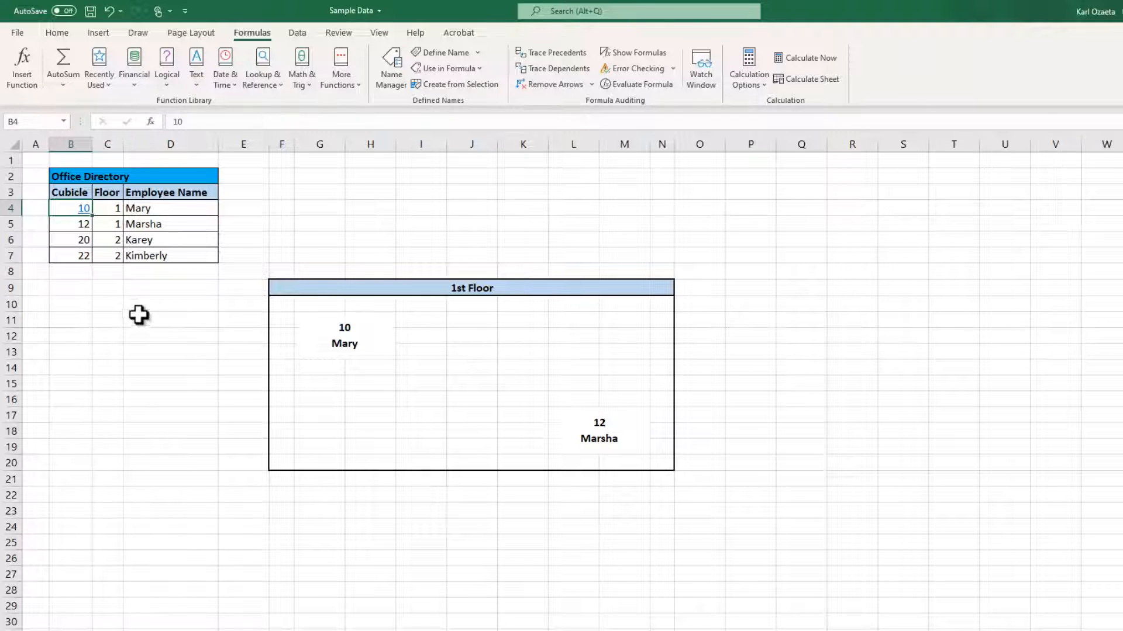
# Hyperlink cubicle number 12 in B5 to the defined name of its occupant within this document.
pyautogui.click(70, 225)
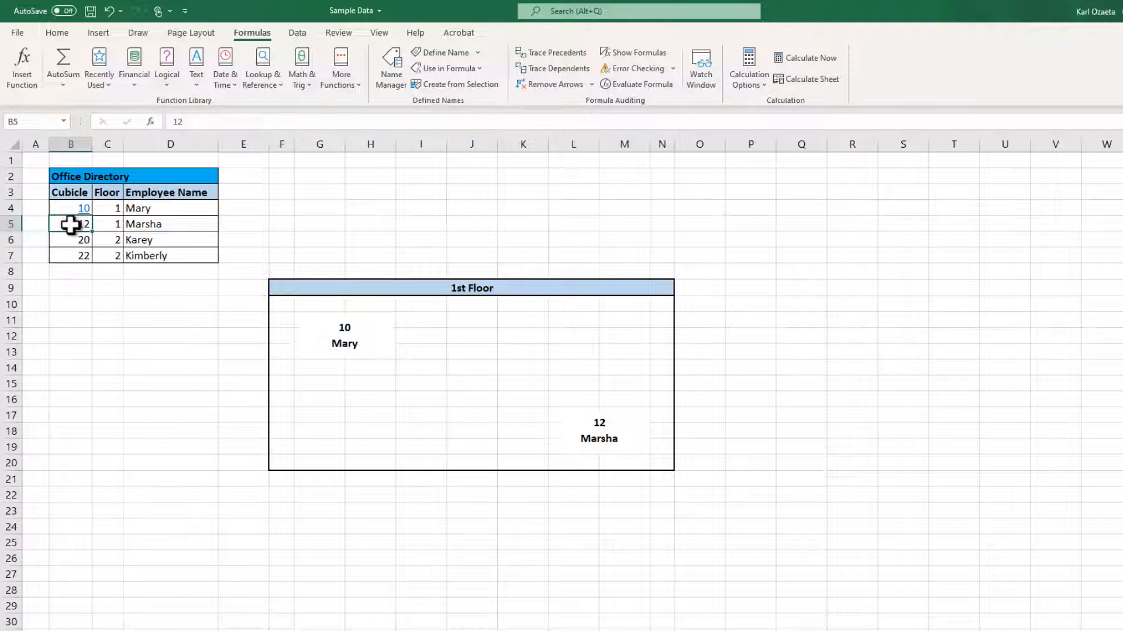
pyautogui.rightClick(70, 226)
pyautogui.click(122, 580)
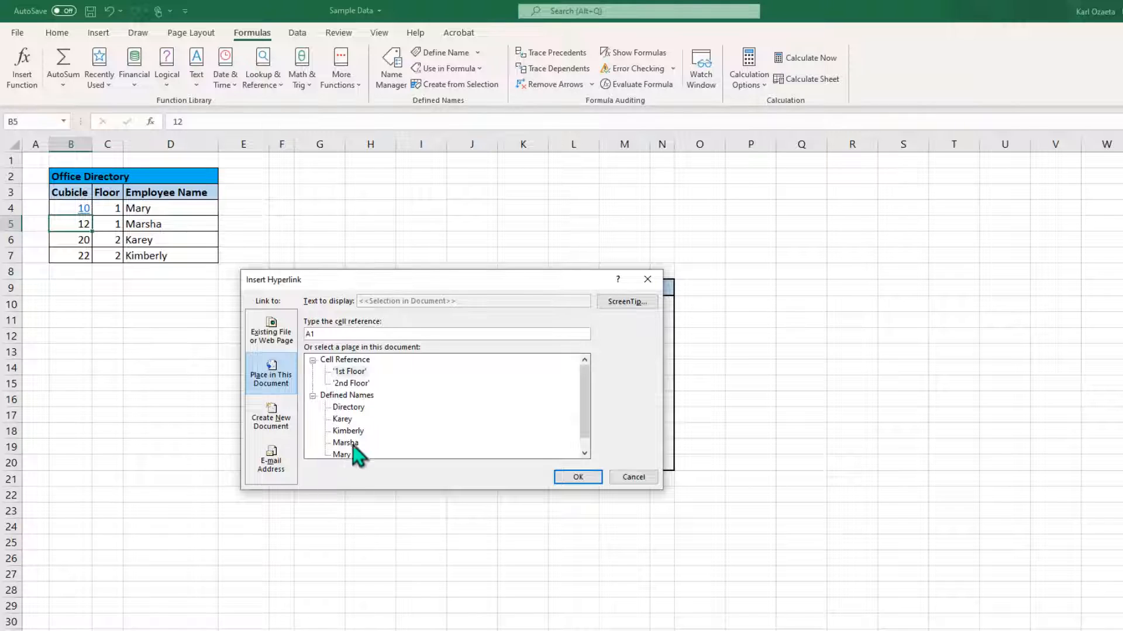
pyautogui.click(346, 443)
pyautogui.click(562, 479)
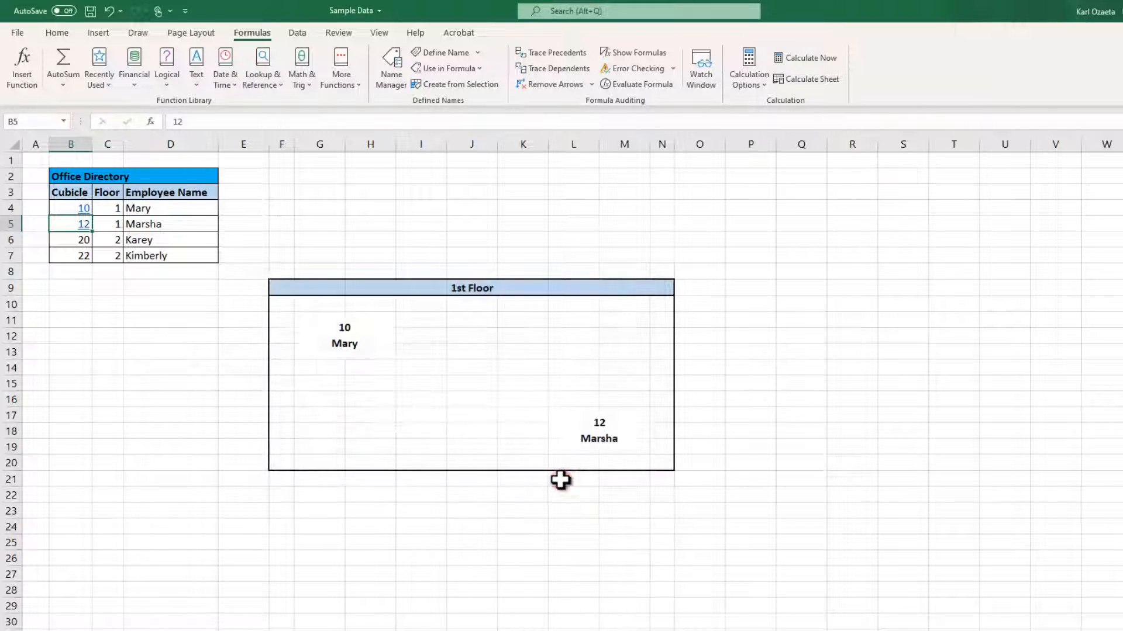
# Hyperlink cubicle number 20 in B6 to the defined name of its 2nd-floor occupant.
pyautogui.click(85, 243)
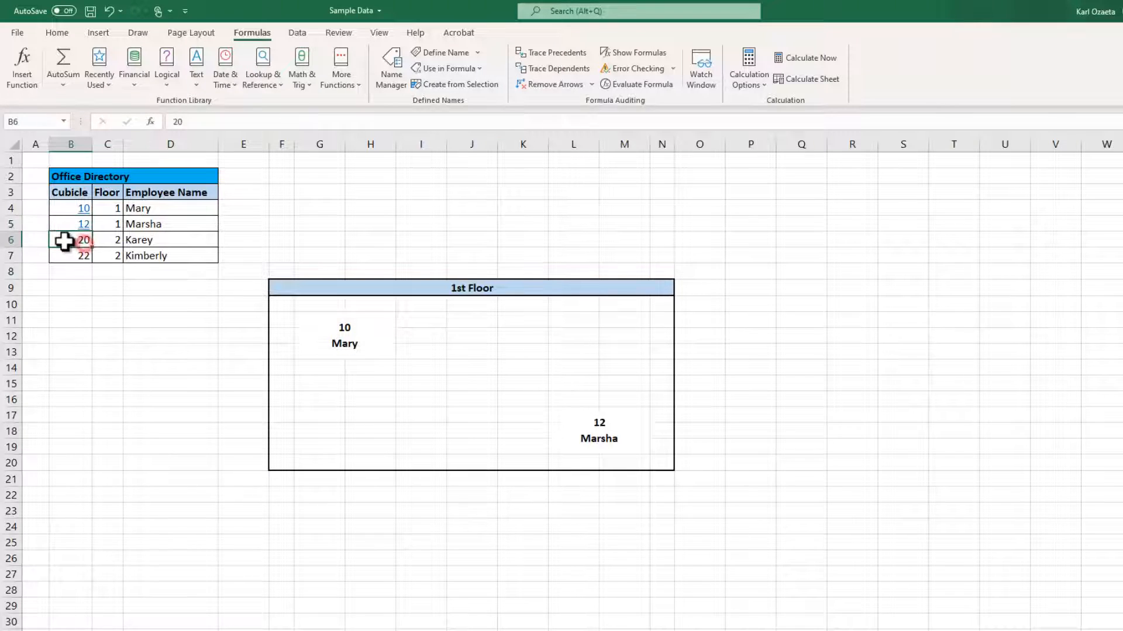
pyautogui.rightClick(61, 243)
pyautogui.click(103, 600)
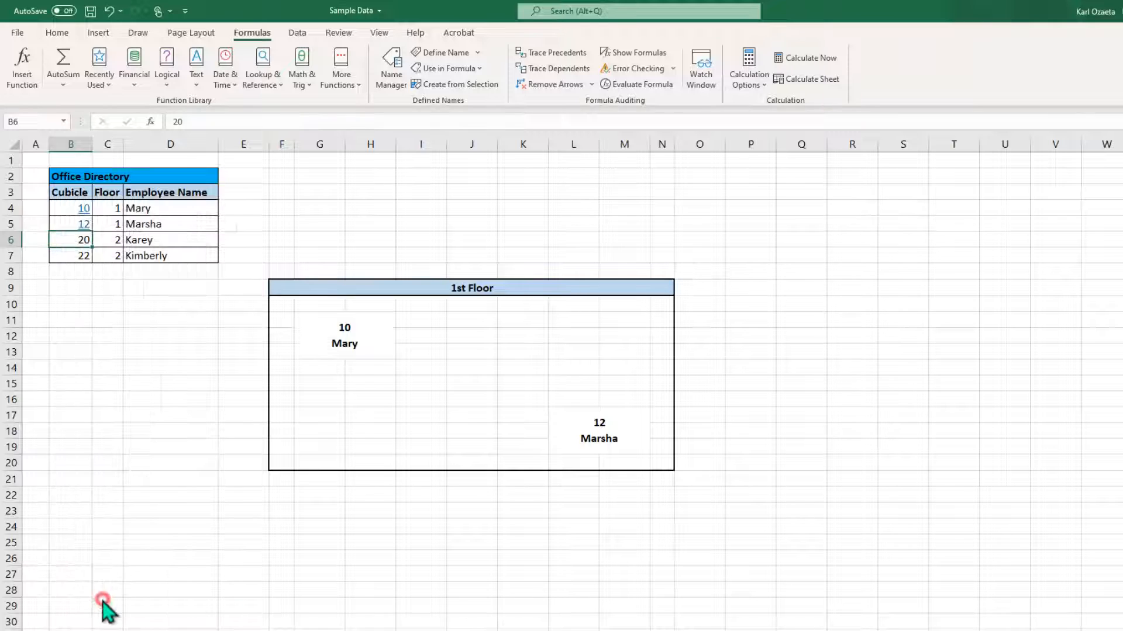
pyautogui.click(363, 423)
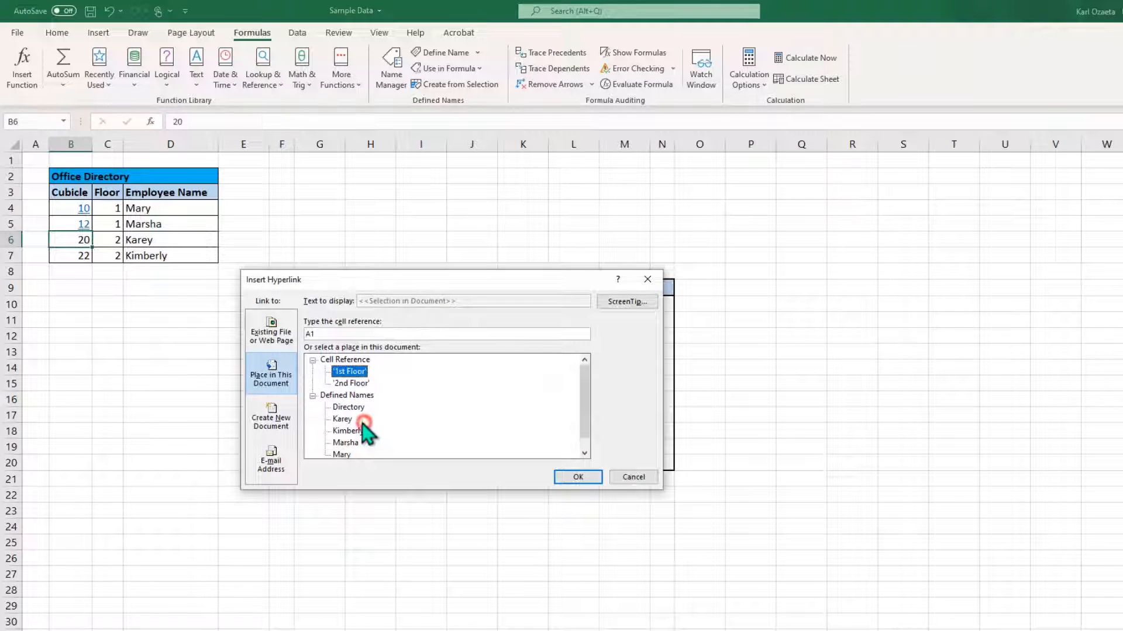
pyautogui.click(350, 419)
pyautogui.click(562, 477)
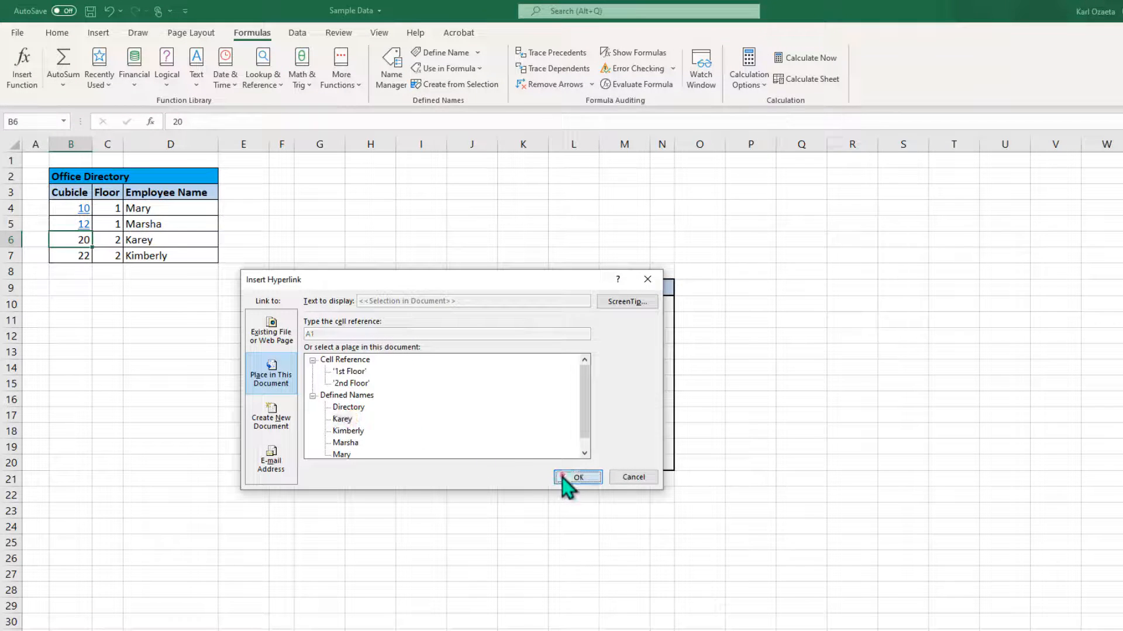
# Hyperlink cubicle number 22 in B7 to the defined name of its 2nd-floor occupant.
pyautogui.click(66, 258)
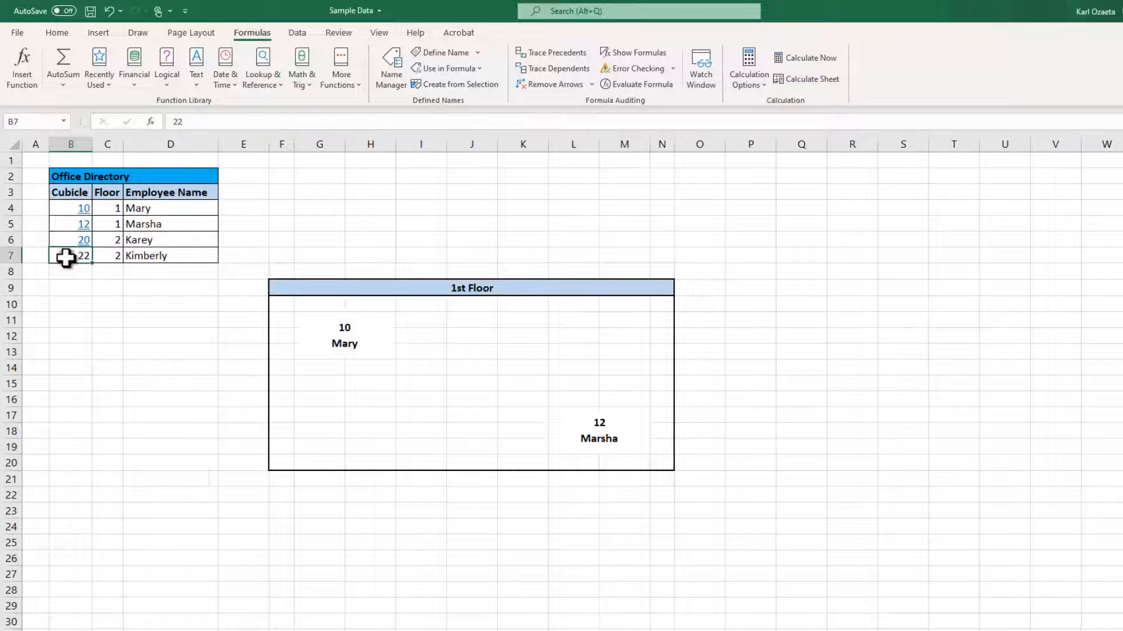
pyautogui.rightClick(67, 257)
pyautogui.click(109, 616)
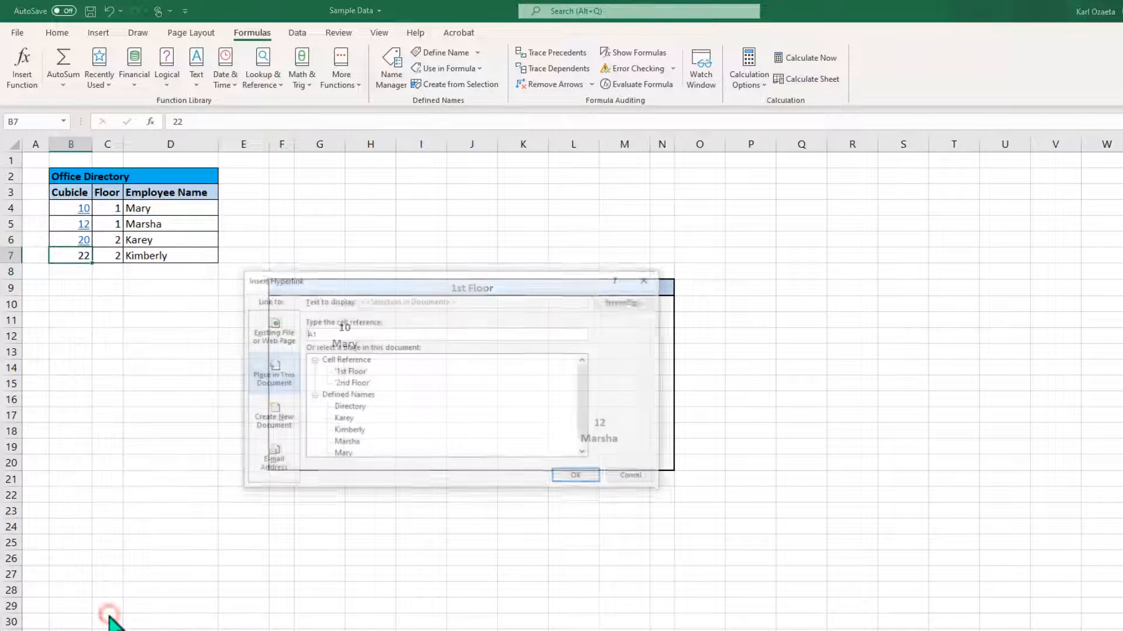
pyautogui.click(350, 431)
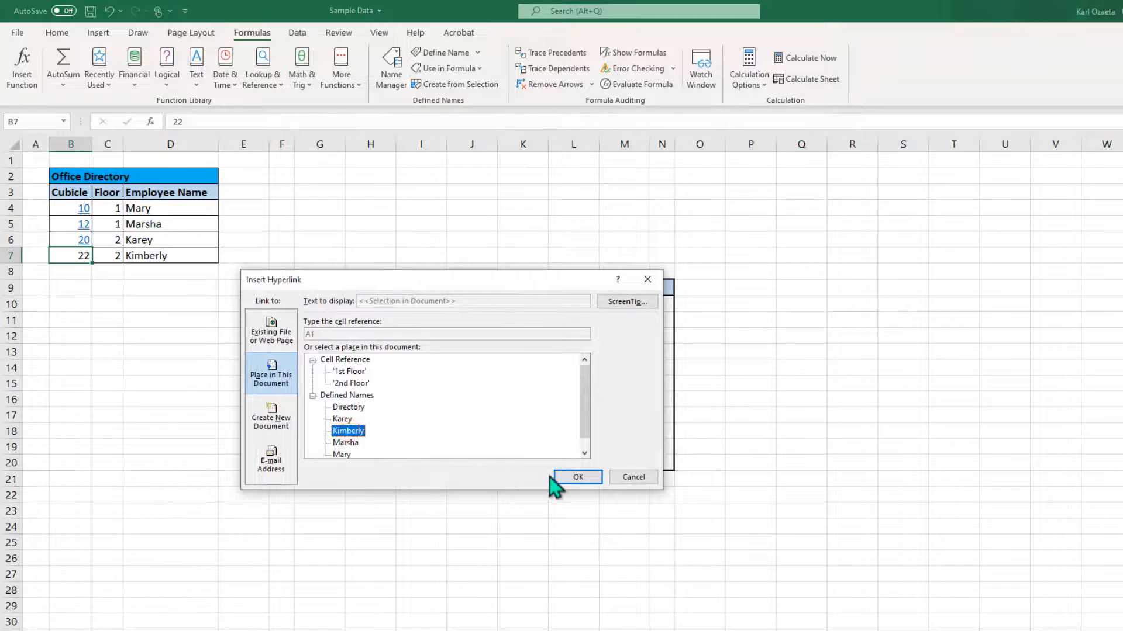
pyautogui.click(557, 477)
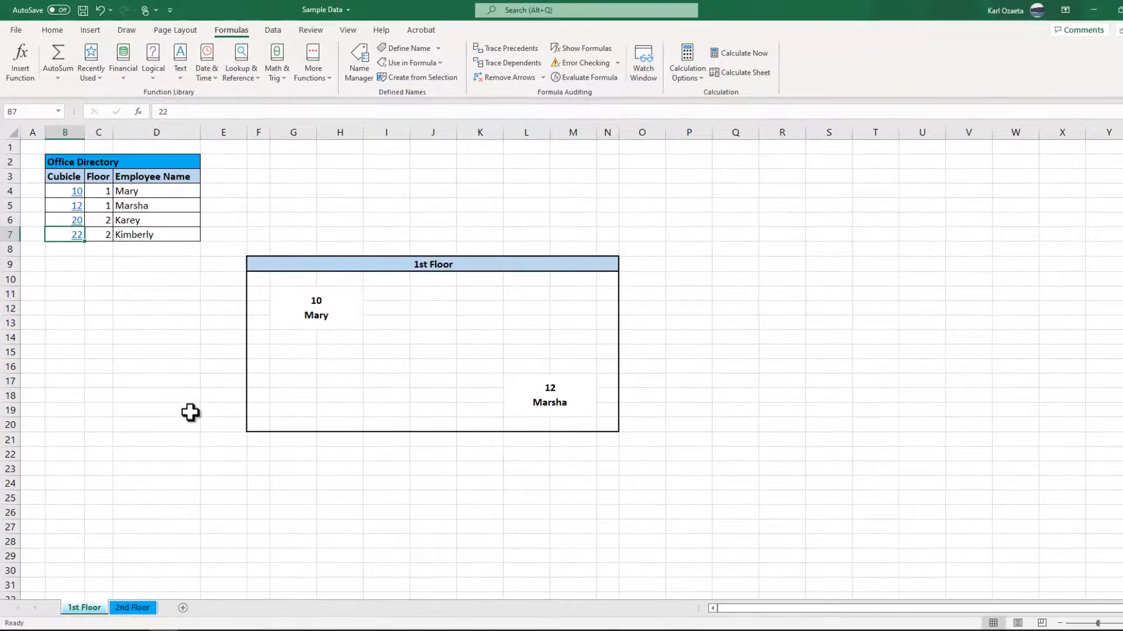
# Hyperlink the RETURN TO OFFICE DIRECTORY cell on the 2nd Floor sheet to the defined name Directory within this document.
pyautogui.click(146, 609)
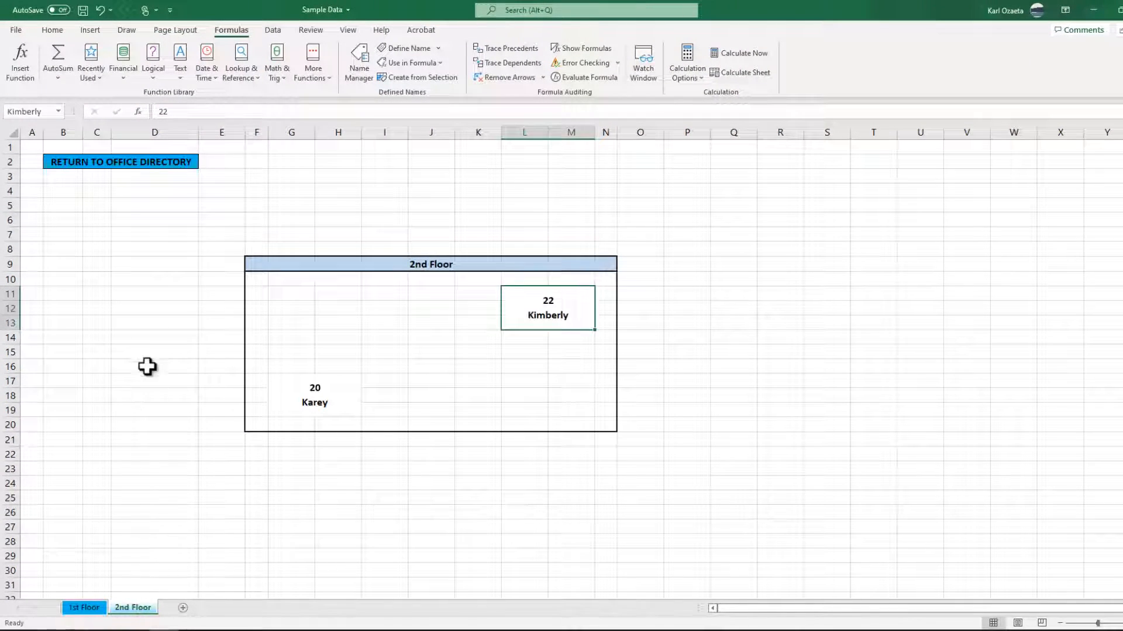
pyautogui.click(99, 163)
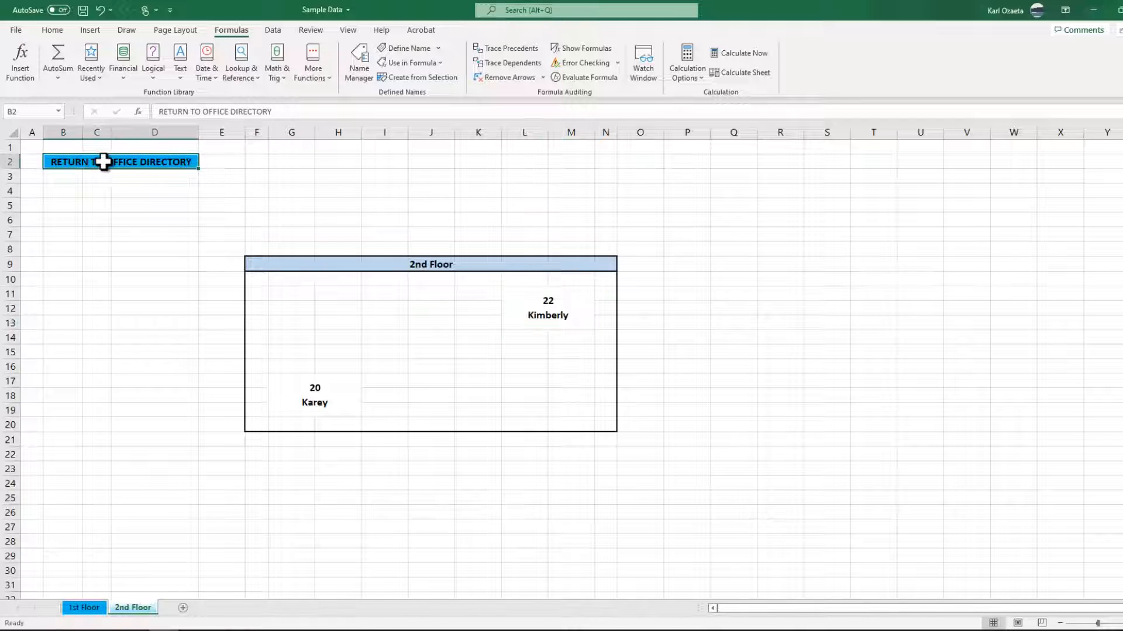
pyautogui.rightClick(104, 162)
pyautogui.click(139, 506)
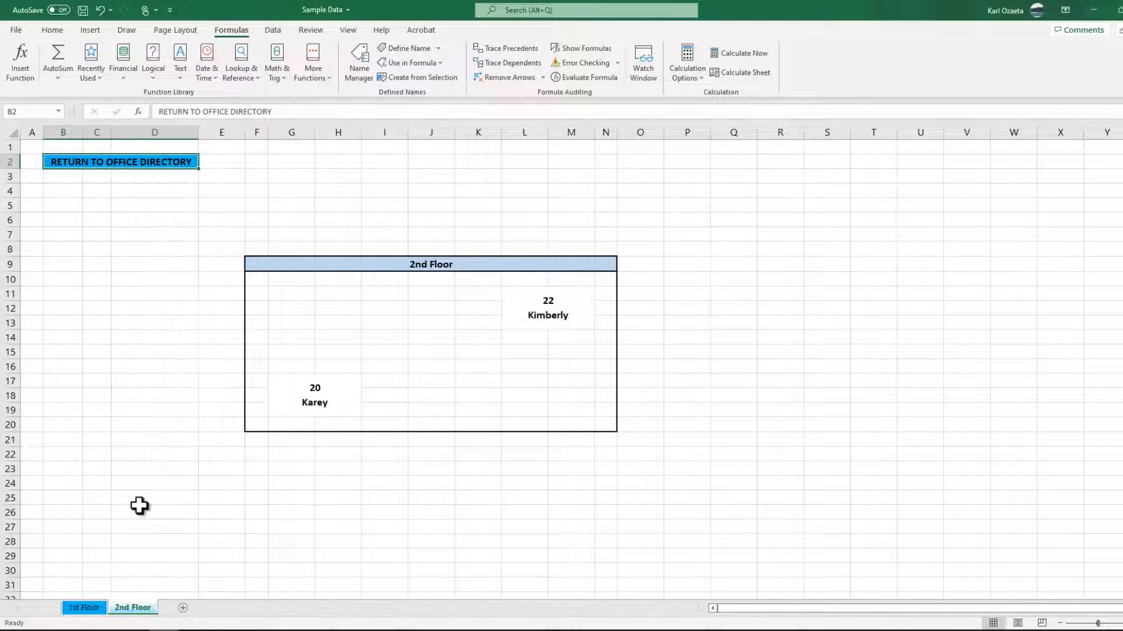
pyautogui.click(320, 373)
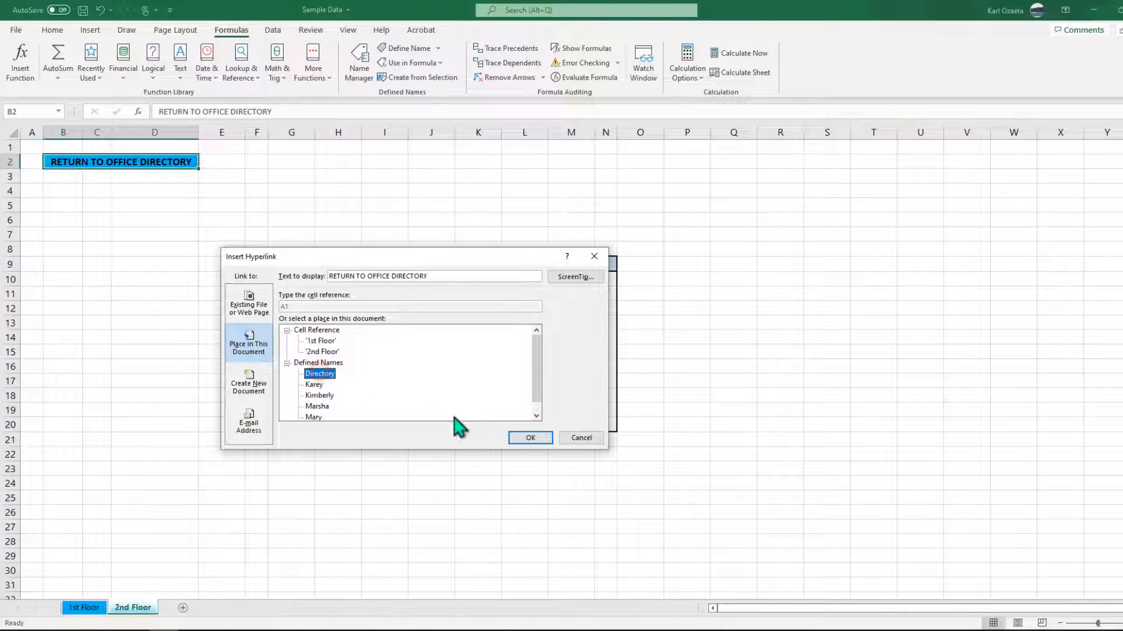
pyautogui.click(518, 438)
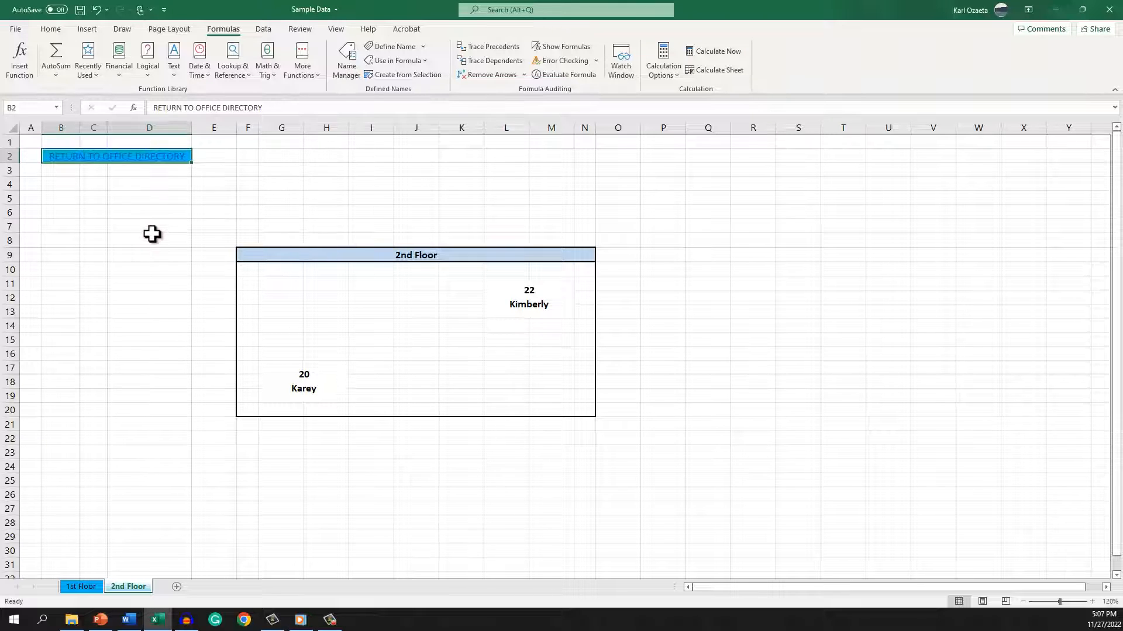
# Test the links by following the return link, cubicle 20, the return link again, and cubicle 10.
pyautogui.click(117, 157)
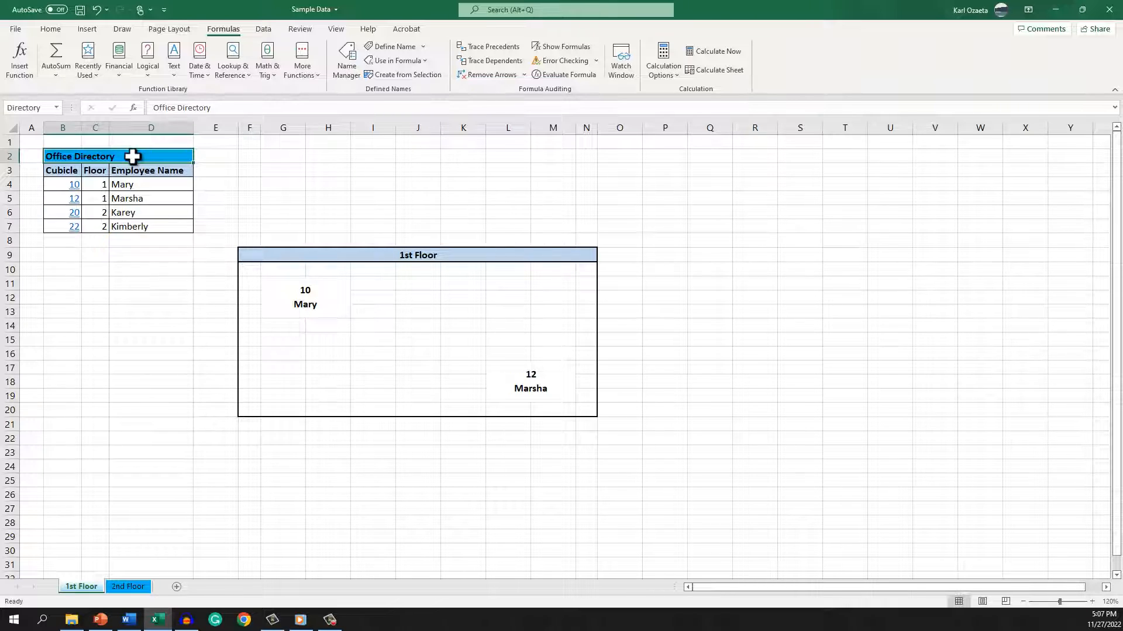
pyautogui.click(78, 218)
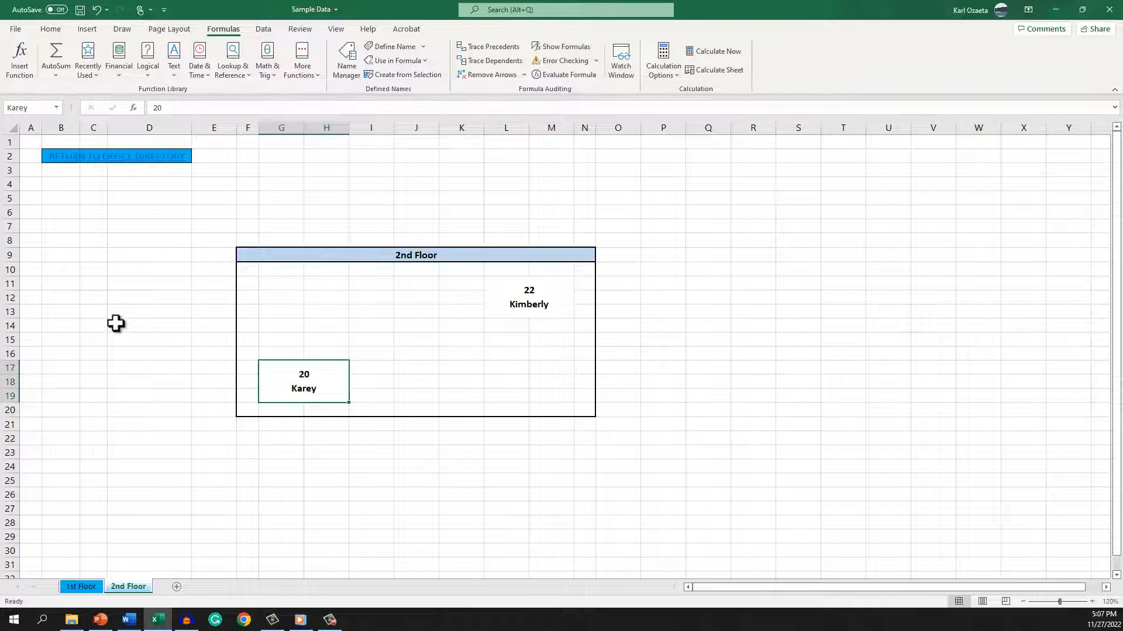
pyautogui.click(134, 157)
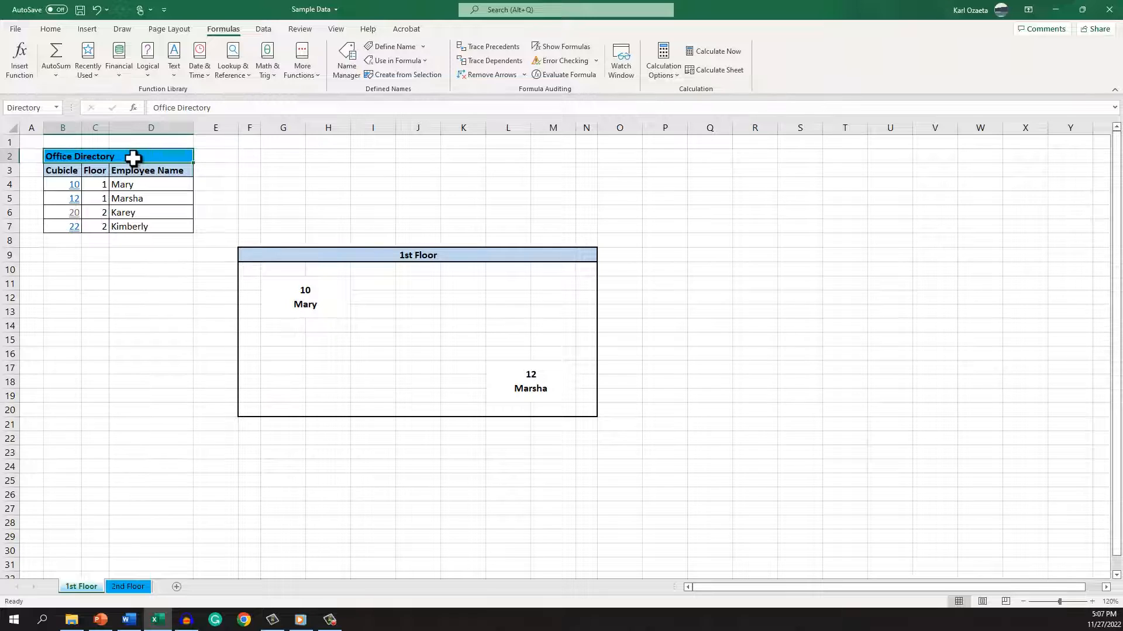
pyautogui.click(74, 184)
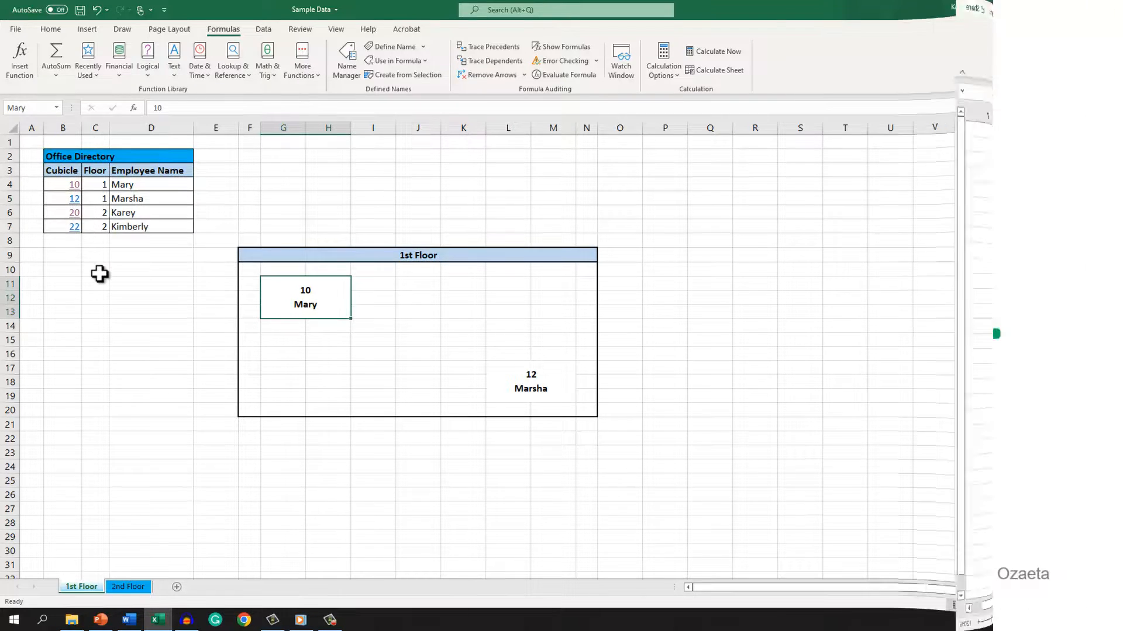